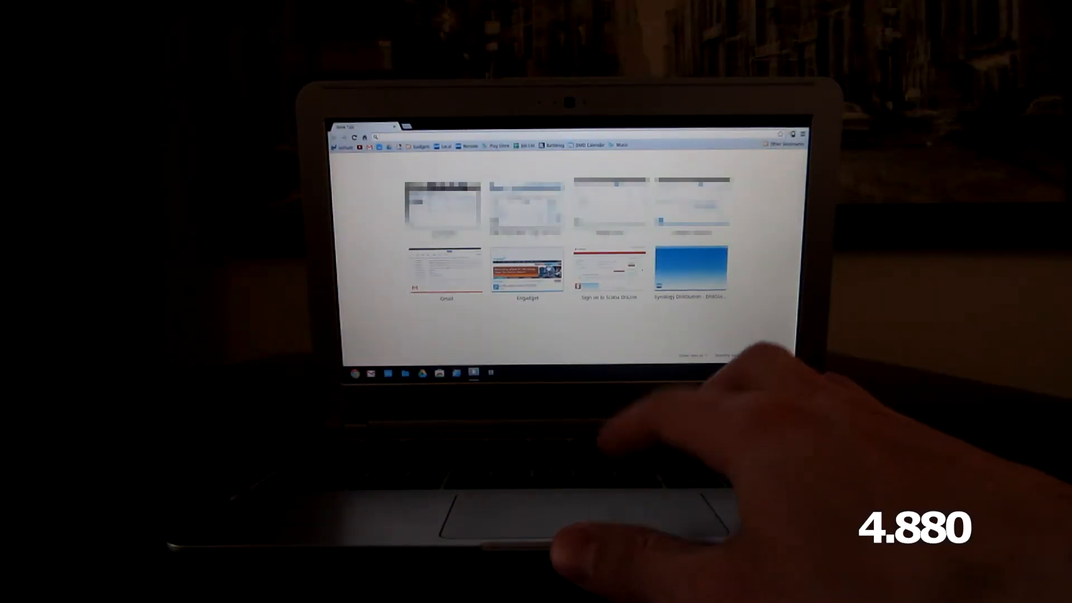
- Open the Engadget homepage from the New Tab page's most-visited thumbnails
{"action": "left_click", "coordinate": [536, 269]}
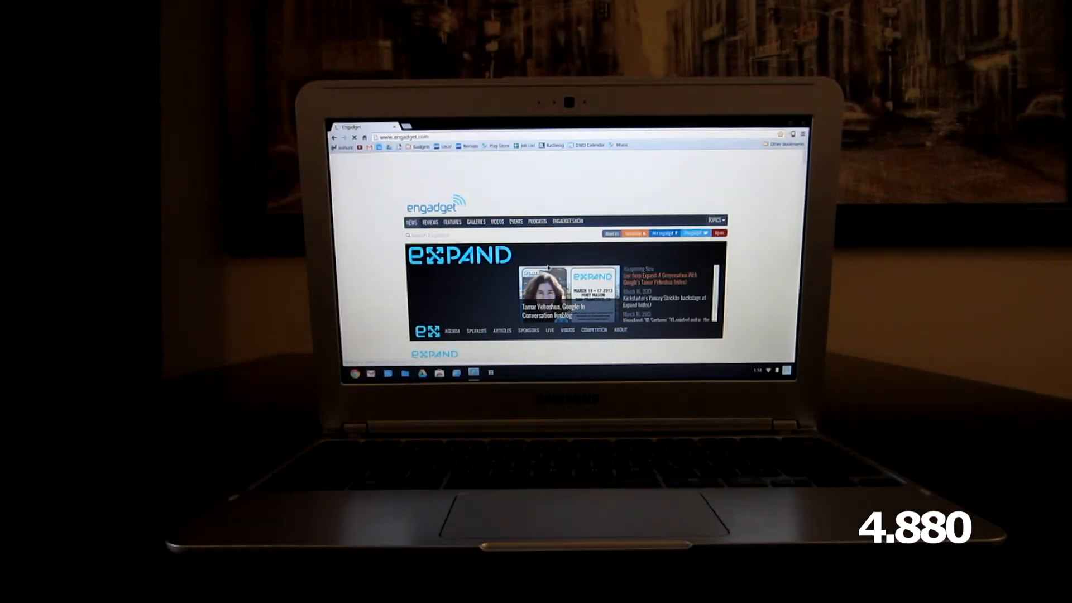
{"action": "scroll", "coordinate": [549, 268], "scroll_direction": "down", "scroll_amount": 2}
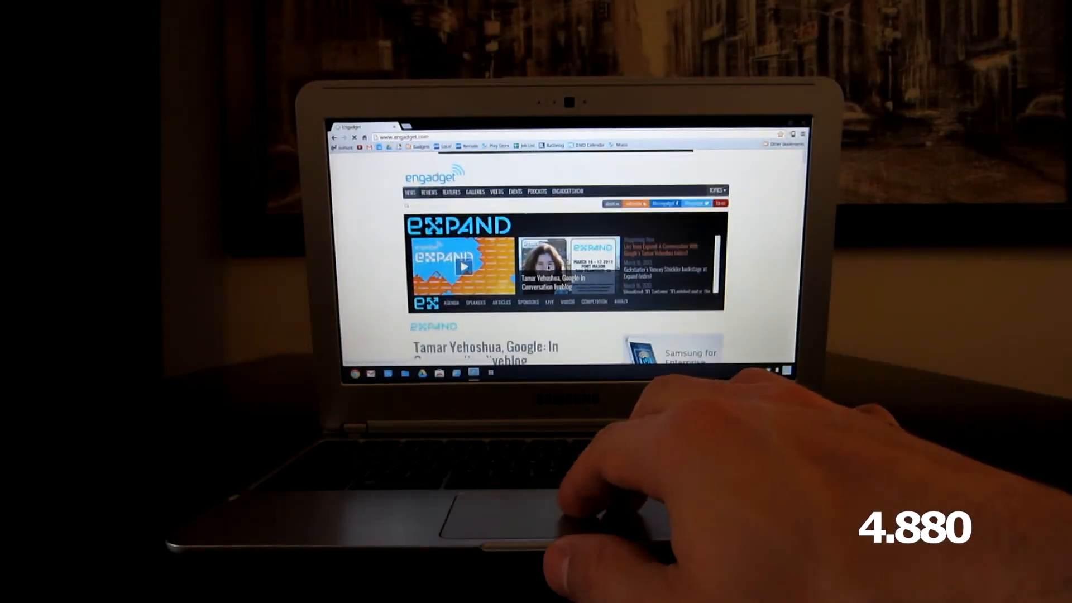
{"action": "scroll", "coordinate": [548, 268], "scroll_direction": "down", "scroll_amount": 3}
{"action": "scroll", "coordinate": [549, 268], "scroll_direction": "down", "scroll_amount": 3}
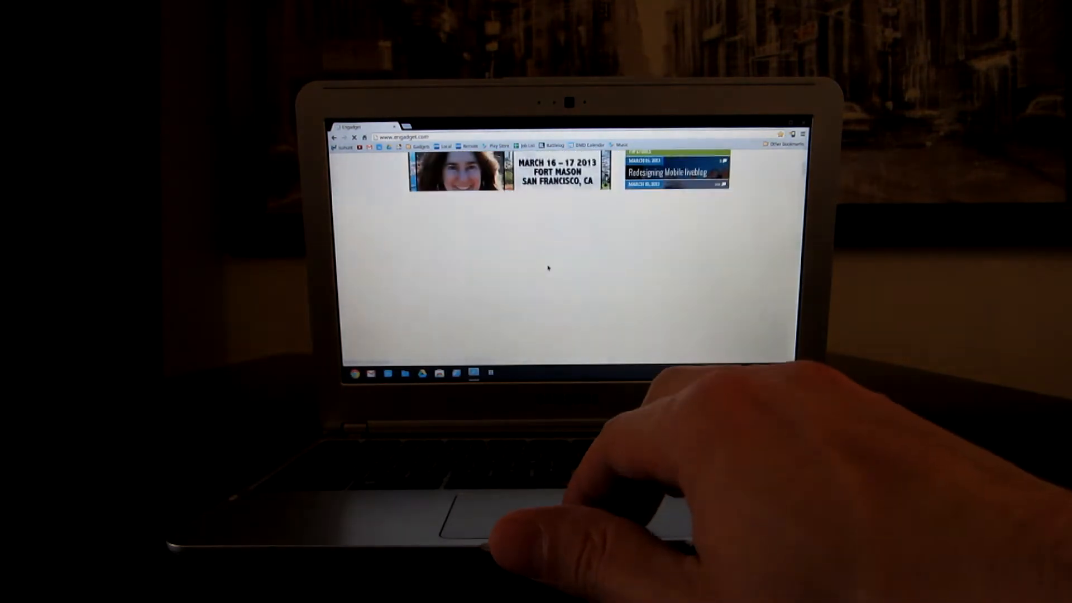
{"action": "scroll", "coordinate": [549, 268], "scroll_direction": "up", "scroll_amount": 3}
{"action": "scroll", "coordinate": [549, 269], "scroll_direction": "down", "scroll_amount": 3}
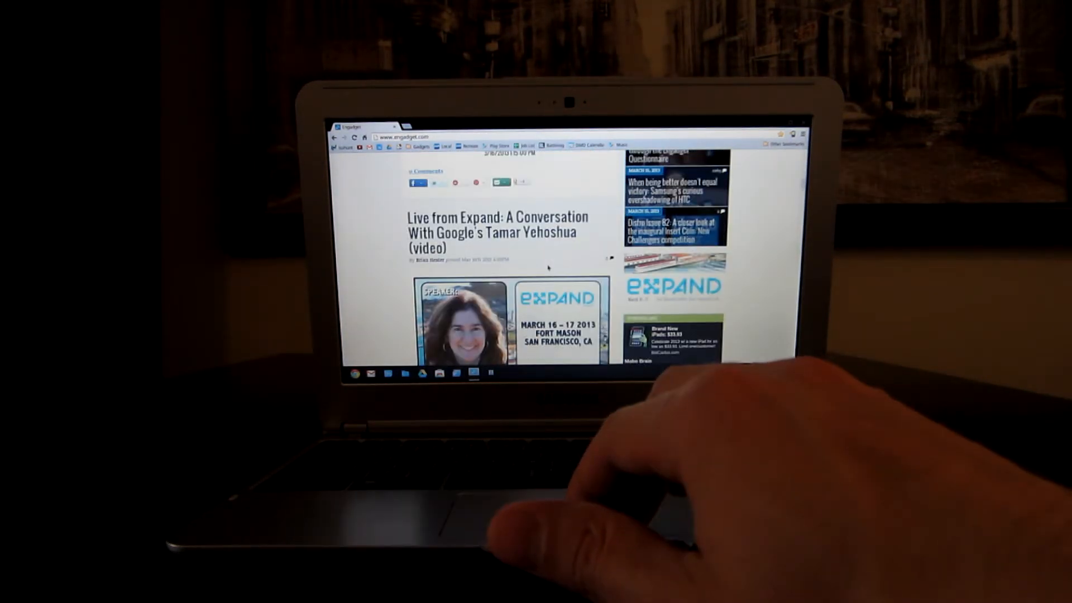
{"action": "scroll", "coordinate": [549, 268], "scroll_direction": "up", "scroll_amount": 2}
{"action": "scroll", "coordinate": [549, 269], "scroll_direction": "down", "scroll_amount": 3}
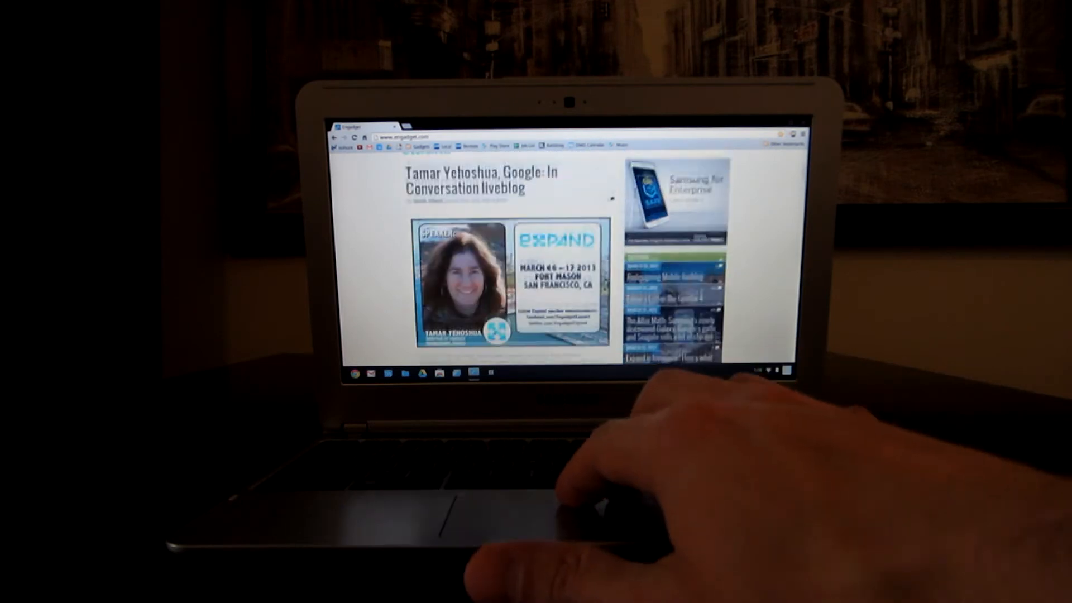
{"action": "scroll", "coordinate": [548, 268], "scroll_direction": "down", "scroll_amount": 5}
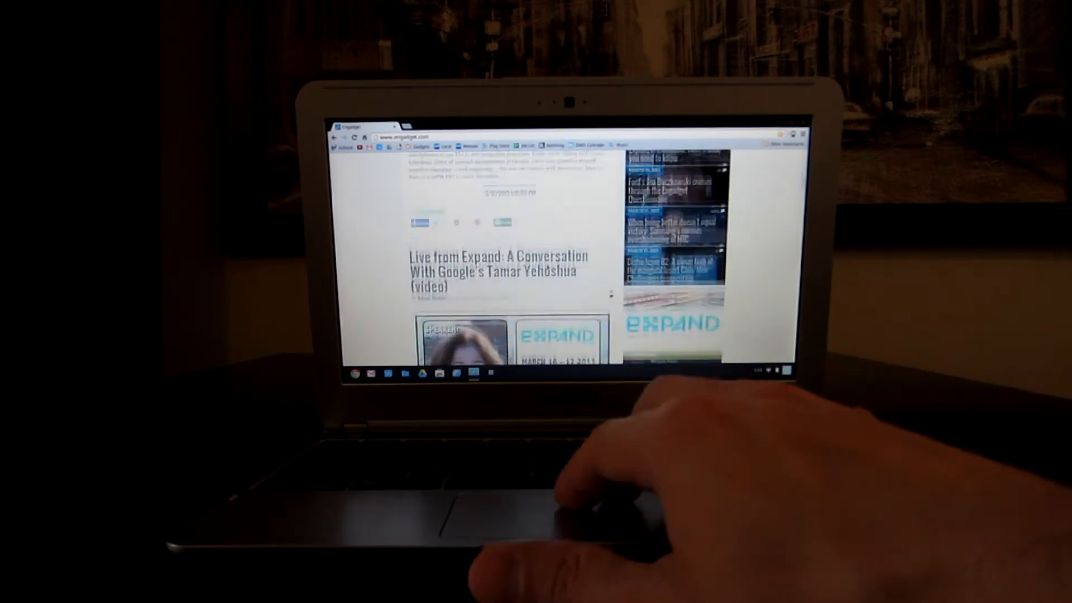
{"action": "scroll", "coordinate": [549, 268], "scroll_direction": "down", "scroll_amount": 4}
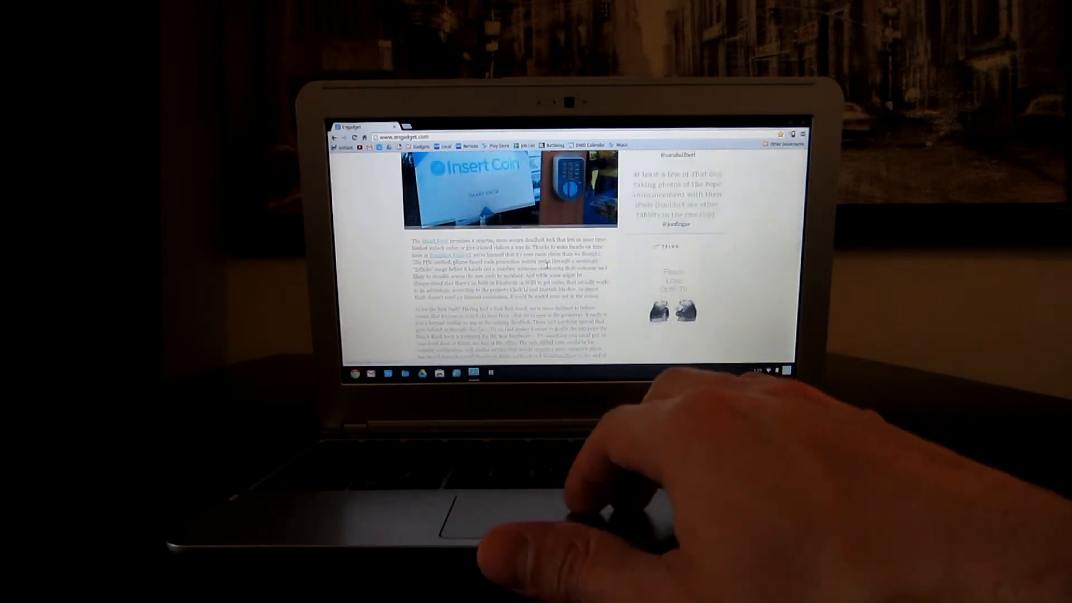
{"action": "scroll", "coordinate": [548, 269], "scroll_direction": "down", "scroll_amount": 4}
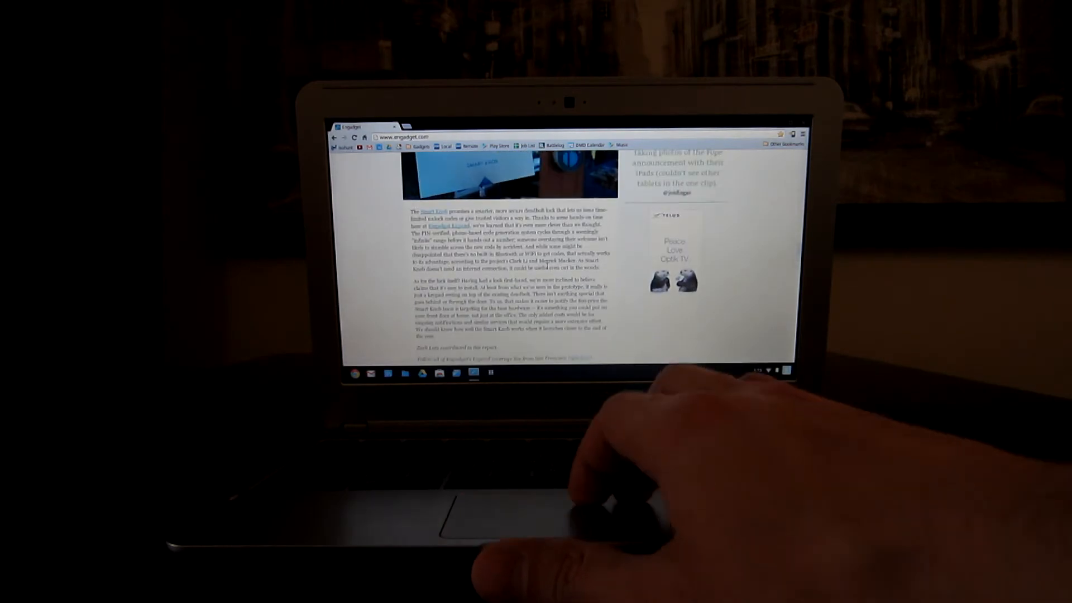
{"action": "scroll", "coordinate": [549, 268], "scroll_direction": "down", "scroll_amount": 5}
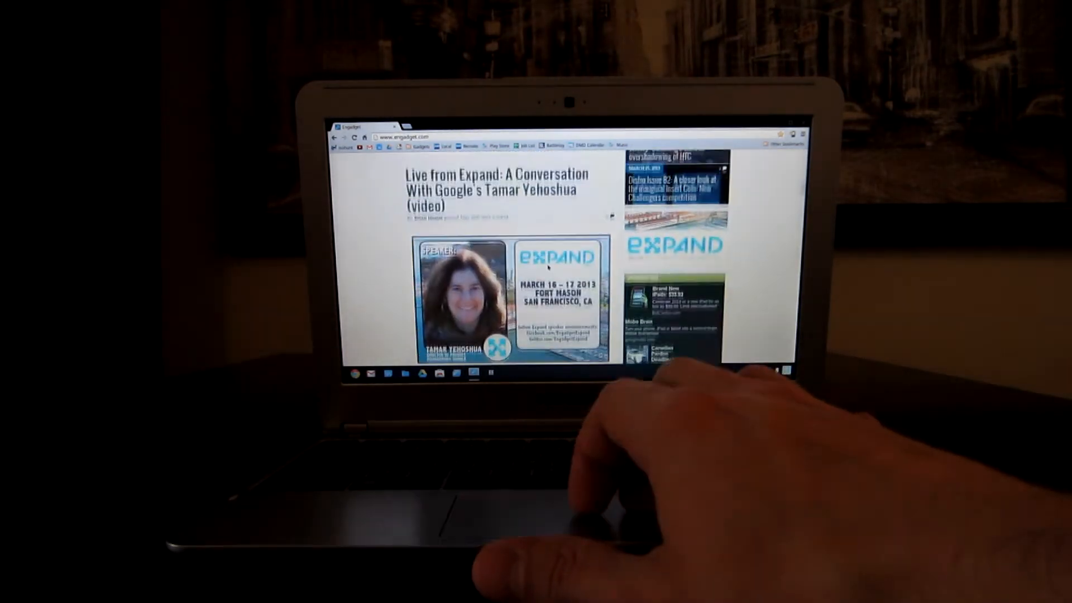